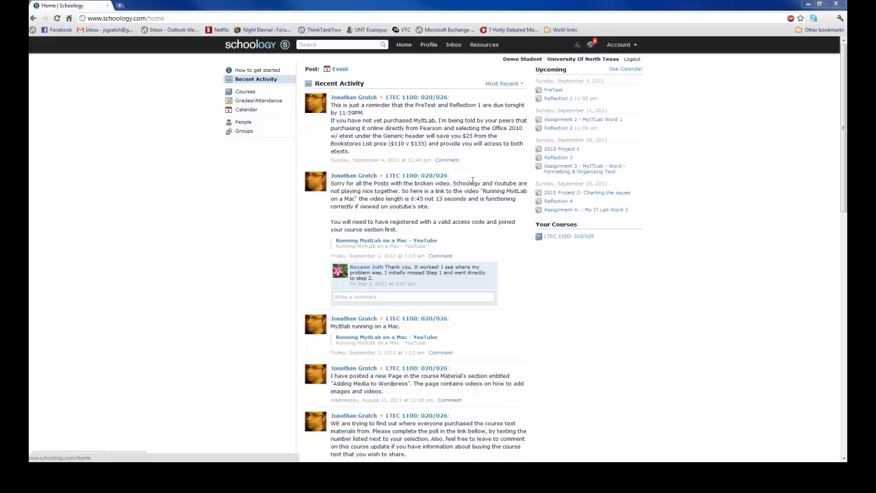
# Step: Go to the LTEC 1100: 020/026 course and browse its Fall 2011 assignments list
pyautogui.click(576, 238)
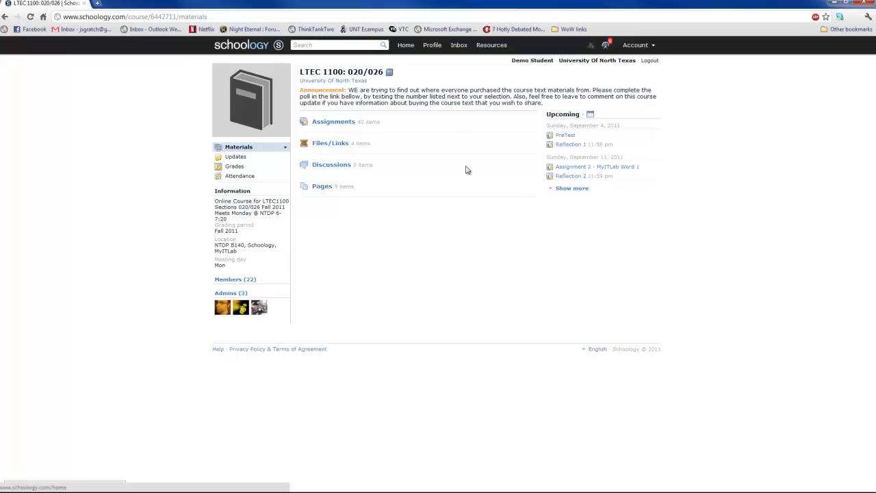
pyautogui.click(337, 125)
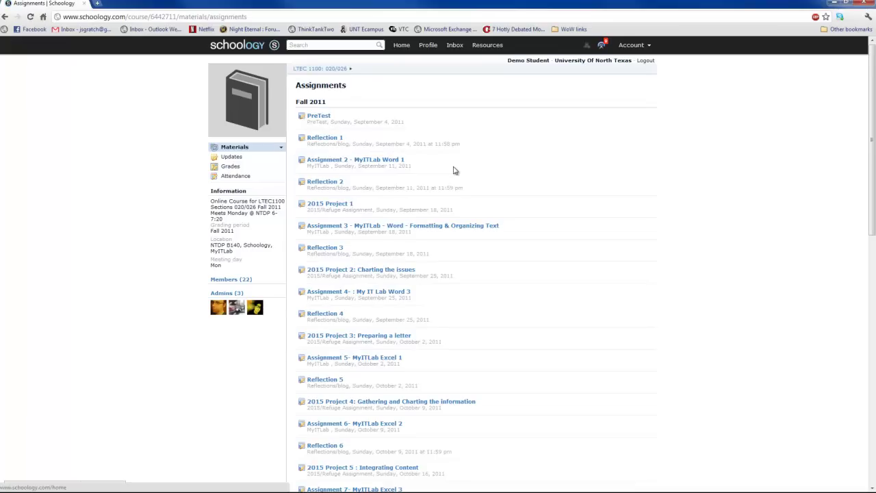
pyautogui.scroll(-10, 566, 140)
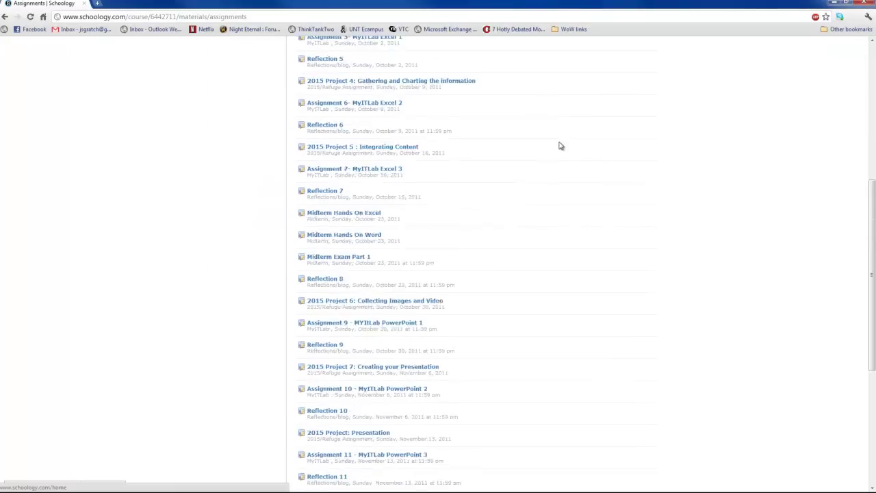
pyautogui.scroll(10, 577, 176)
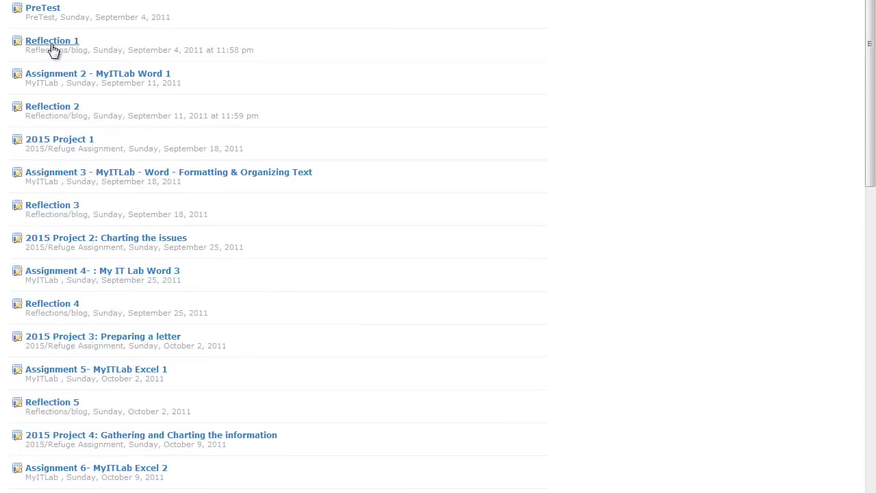
# Step: Open Reflection 1, due September 4, 2011, and read through its instructions and comments
pyautogui.click(52, 45)
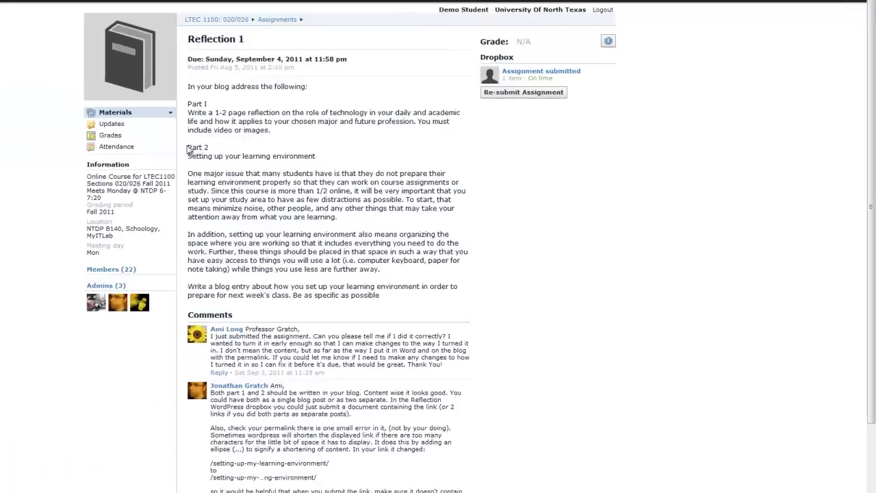
pyautogui.scroll(-3, 393, 404)
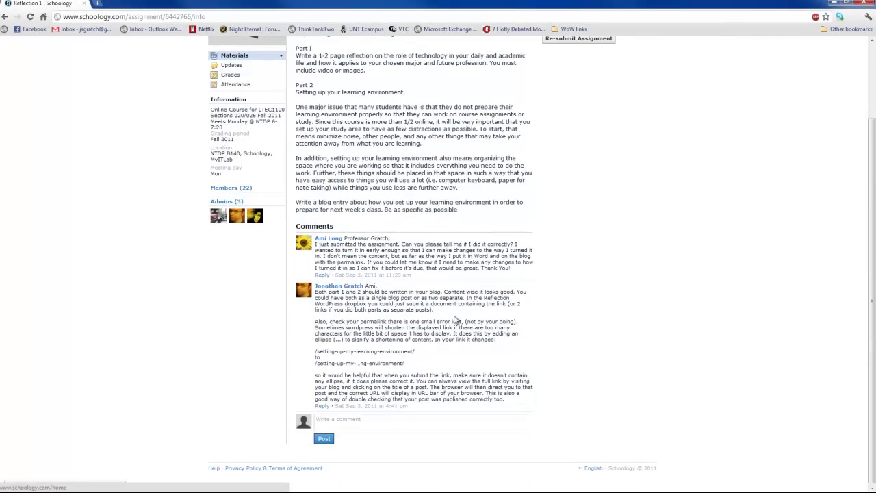
pyautogui.scroll(3, 457, 321)
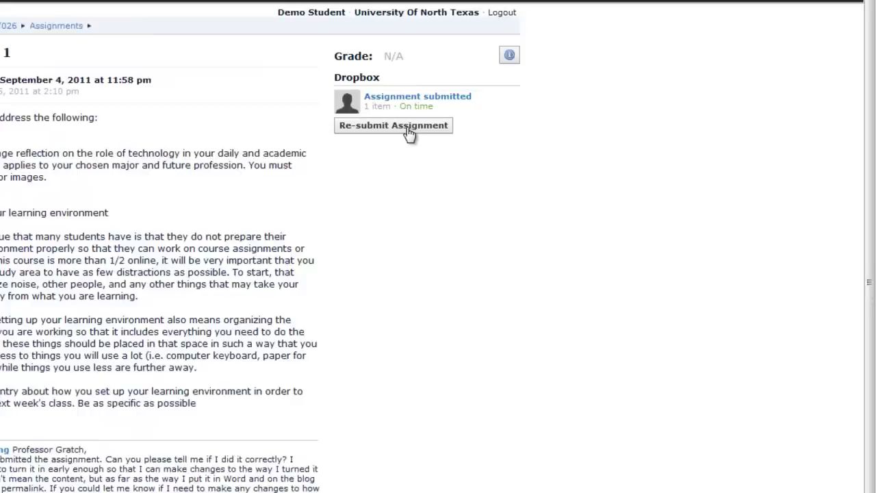
# Step: Start a Reflection 1 resubmission written as text in the empty Create editor
pyautogui.click(357, 235)
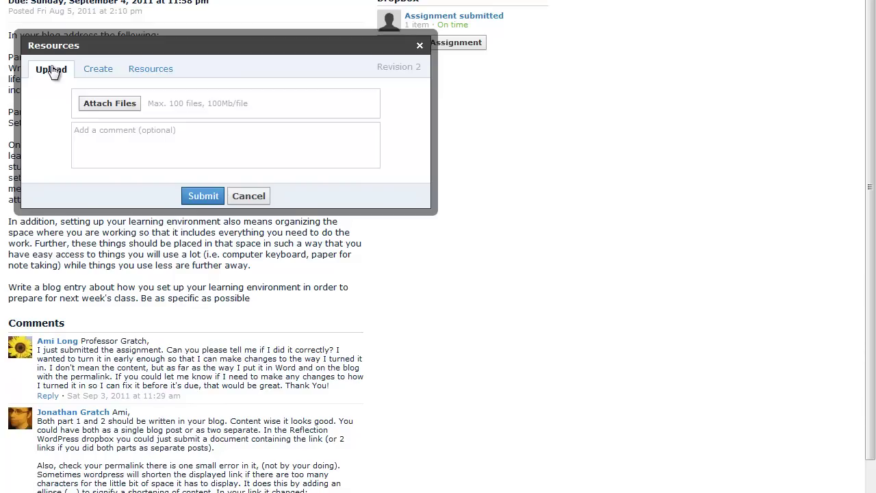
pyautogui.click(98, 71)
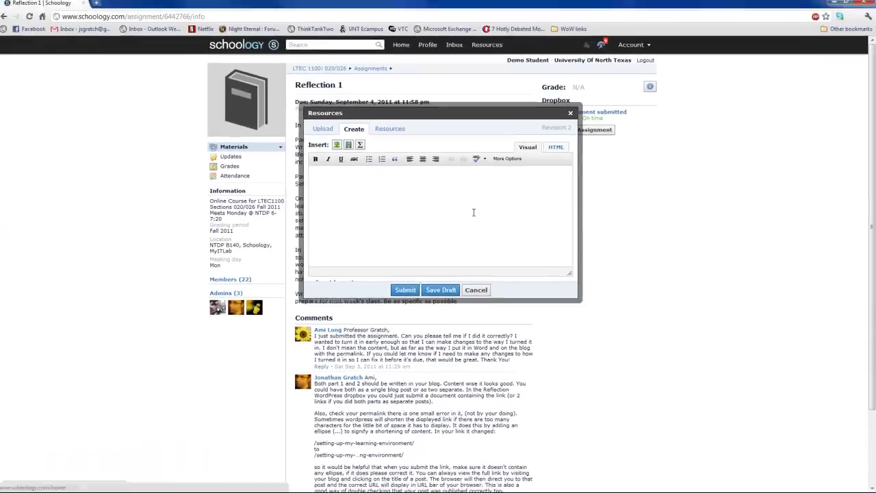
pyautogui.scroll(-3, 350, 183)
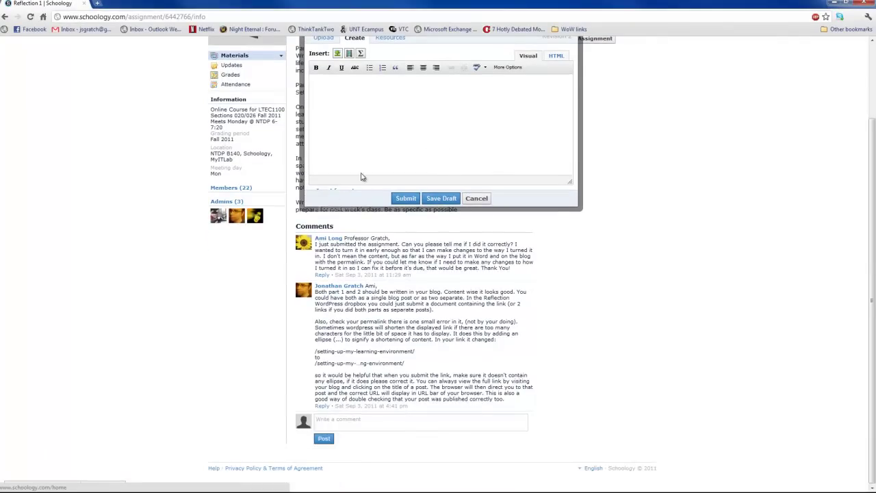
pyautogui.scroll(2, 370, 175)
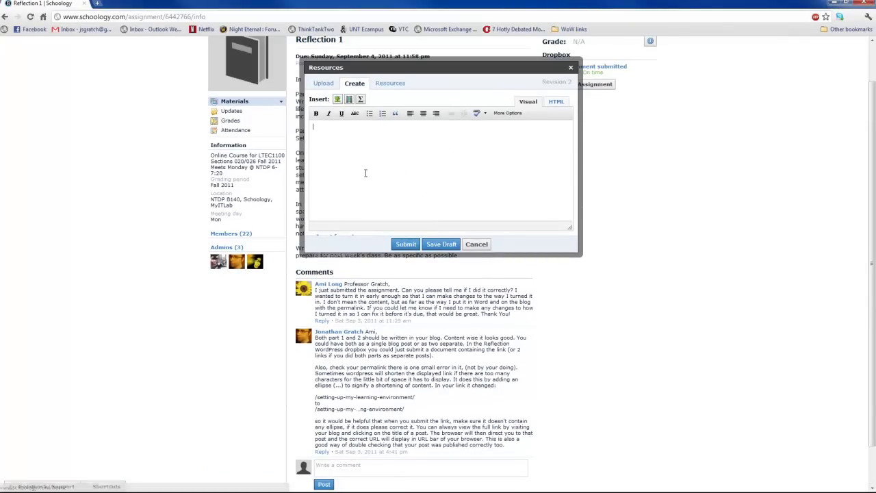
pyautogui.click(328, 177)
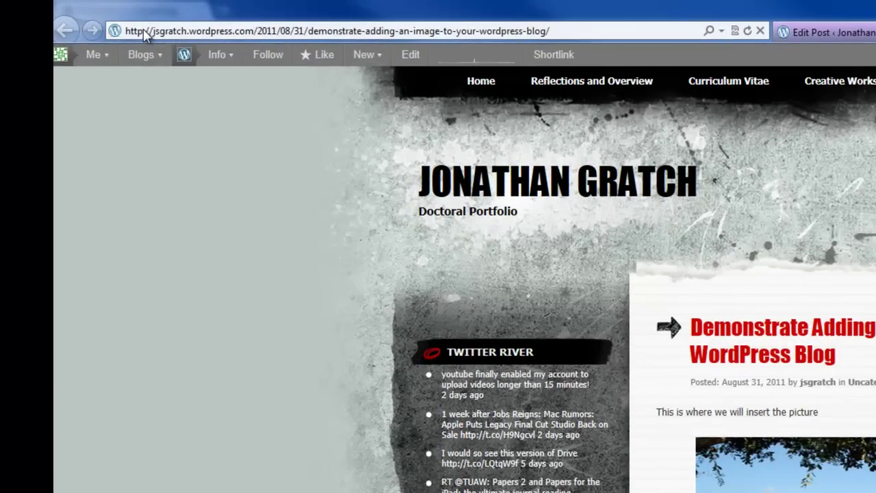
# Step: Copy the web address of the 'Demonstrate Adding an Image to your WordPress Blog' post
pyautogui.click(95, 19)
pyautogui.hotkey('ctrl', 'c')
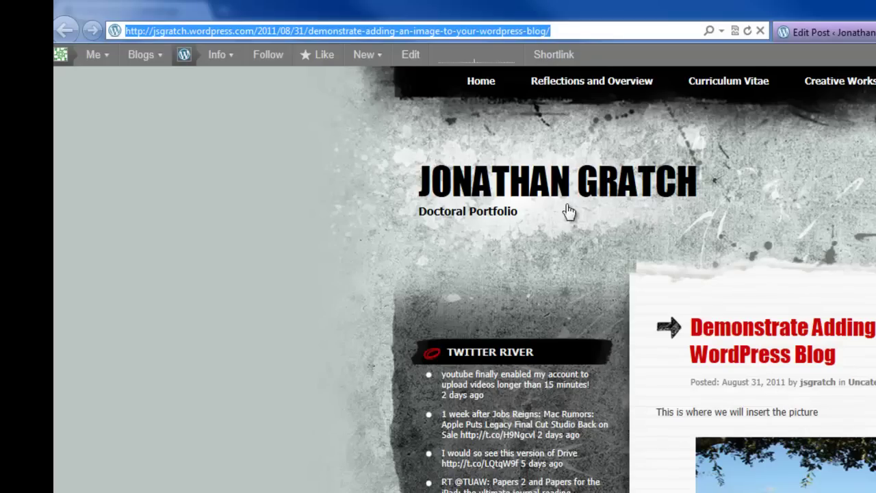
pyautogui.rightClick(409, 32)
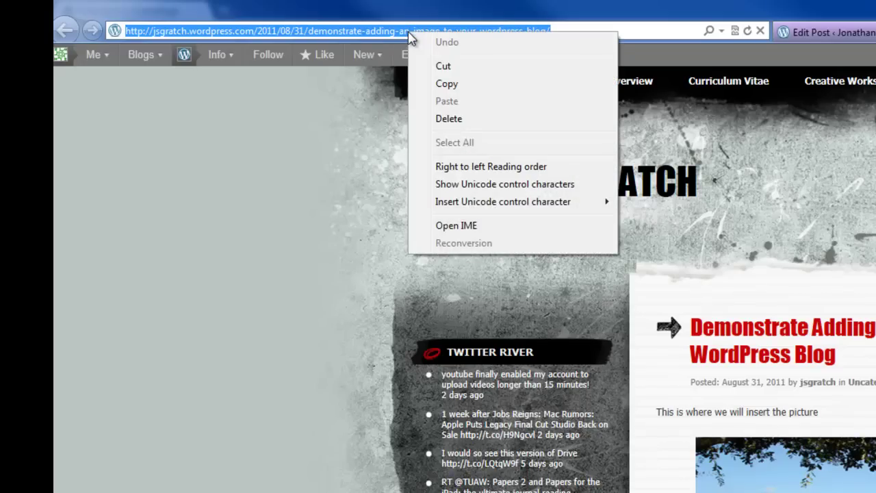
pyautogui.click(472, 84)
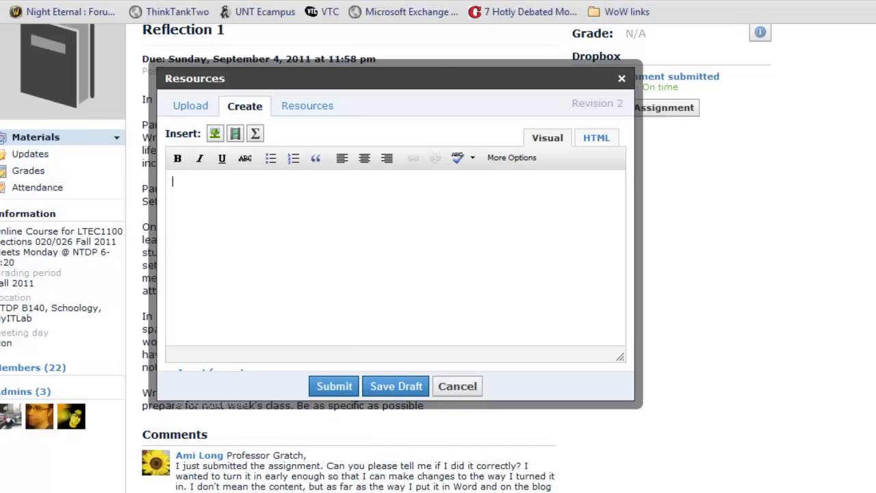
# Step: Paste the blog post URL into the submission and add a 'Here is my Week 1 reflect…' intro line above it
pyautogui.rightClick(246, 219)
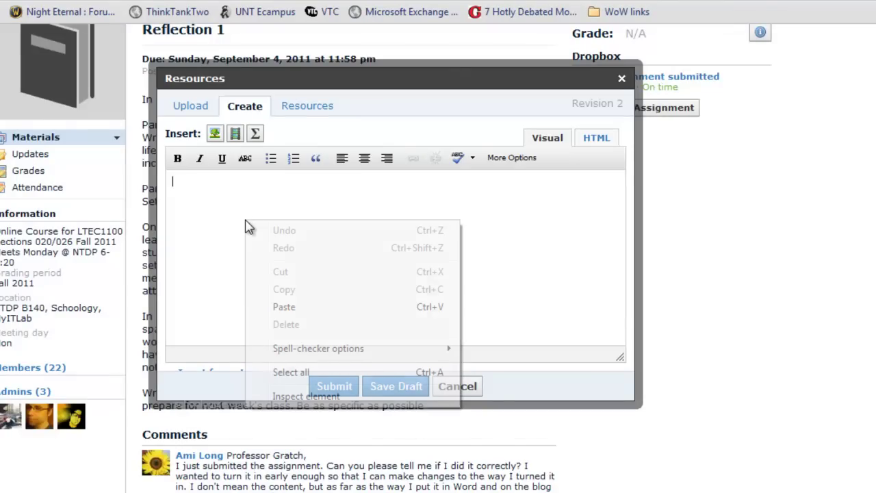
pyautogui.click(313, 307)
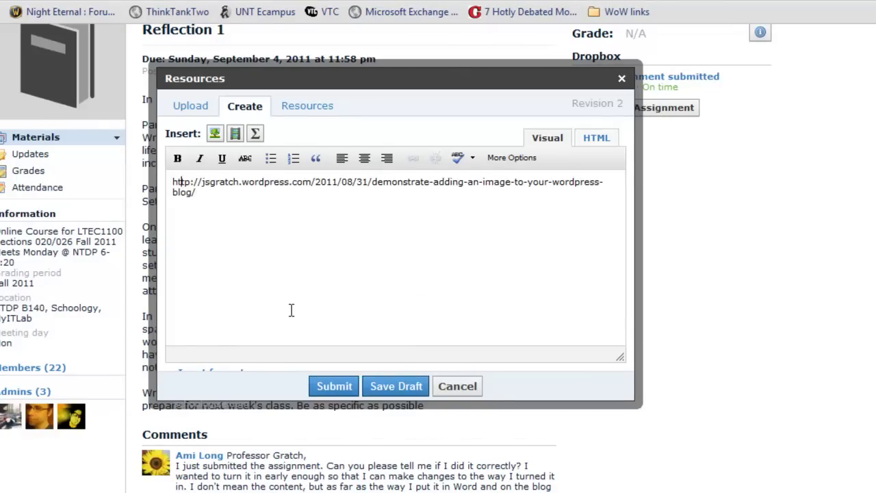
pyautogui.press('Return')
pyautogui.press('Return')
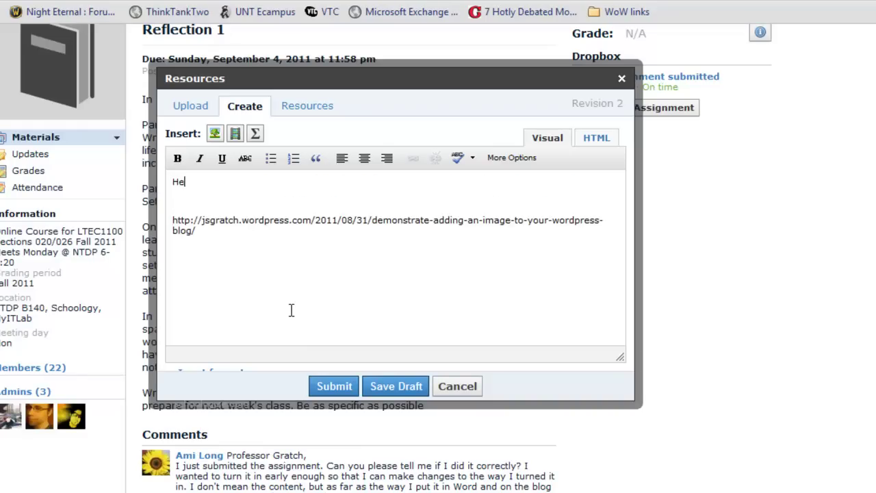
pyautogui.write('Here is my Week 1 reflection:')
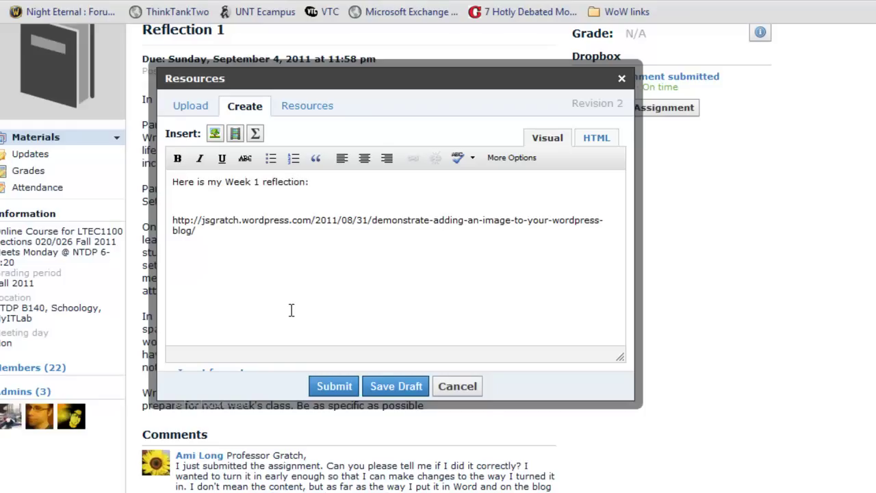
# Step: Add 'Clcik here for my reflections' below the URL and select the word 'reflections'
pyautogui.click(404, 274)
pyautogui.write('k here for my reflections')
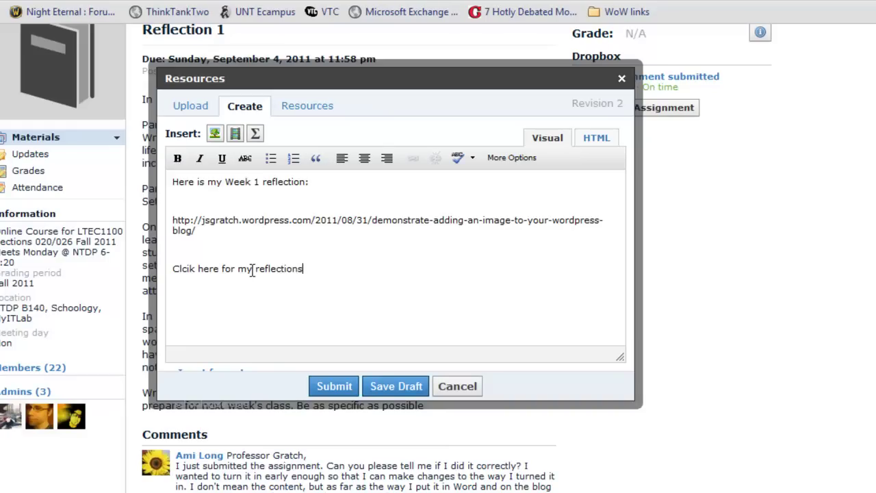
pyautogui.moveTo(257, 271); pyautogui.dragTo(303, 269)
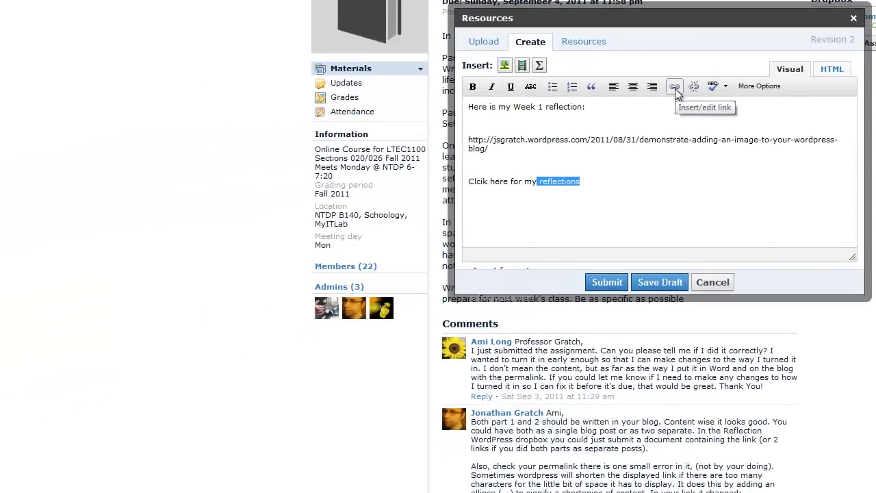
# Step: Link 'reflections' to the blog post URL, opening in a new window, with title 'Reflections'
pyautogui.click(413, 160)
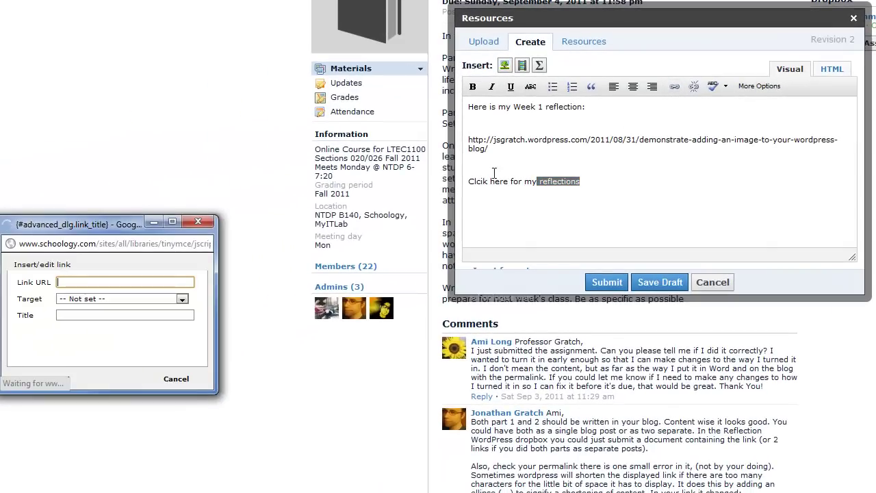
pyautogui.moveTo(106, 224); pyautogui.dragTo(694, 113)
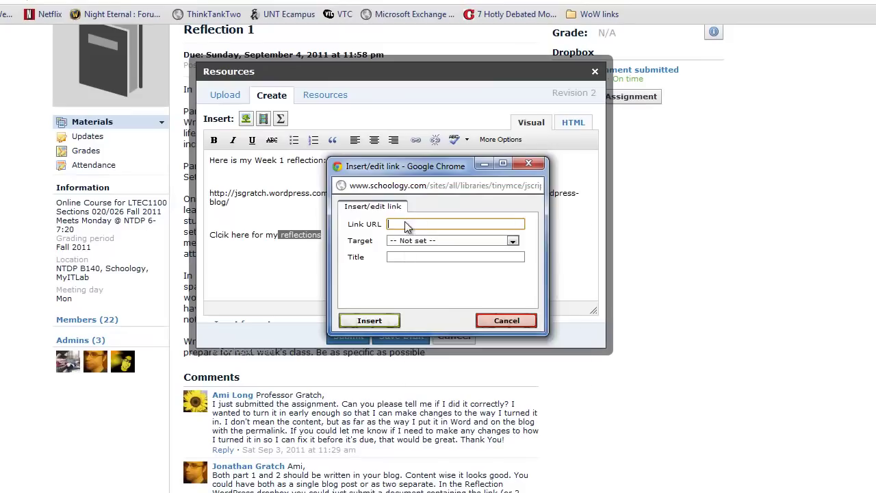
pyautogui.rightClick(404, 223)
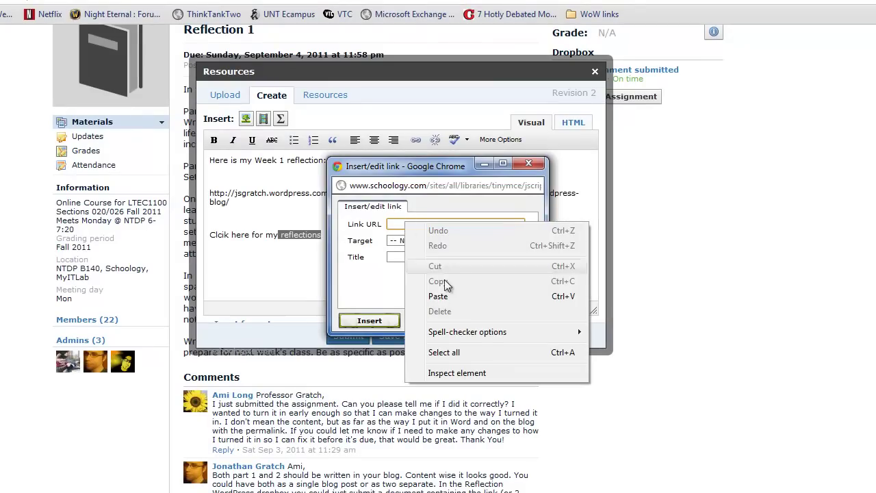
pyautogui.click(446, 296)
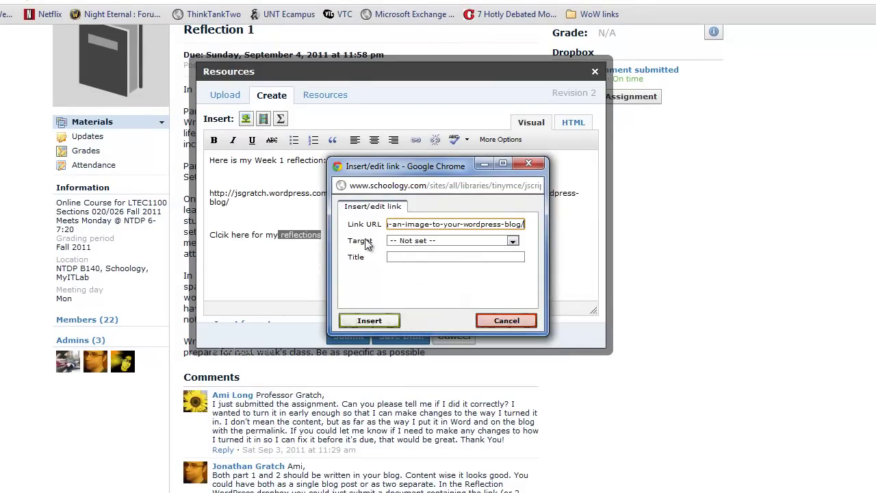
pyautogui.click(408, 241)
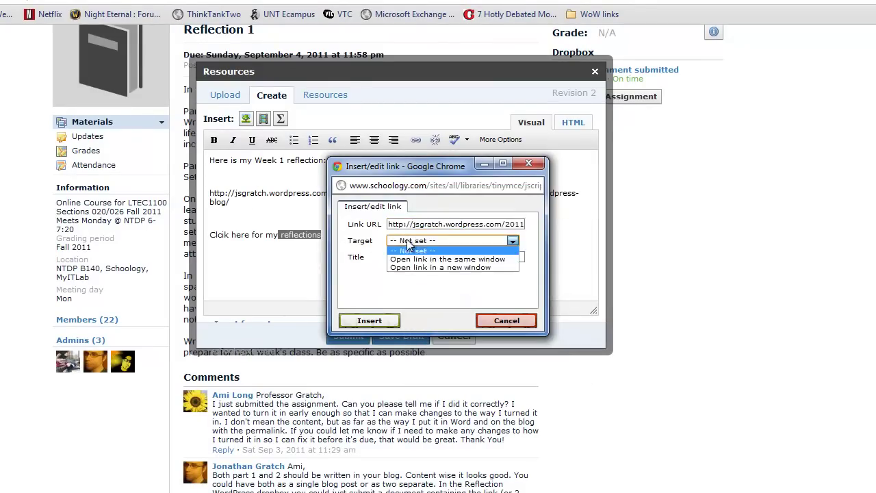
pyautogui.click(434, 267)
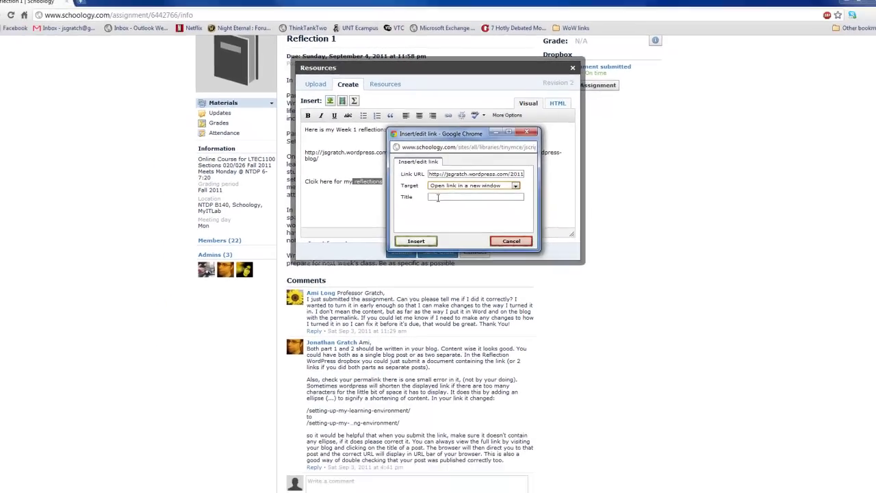
pyautogui.click(438, 197)
pyautogui.write('Reflections')
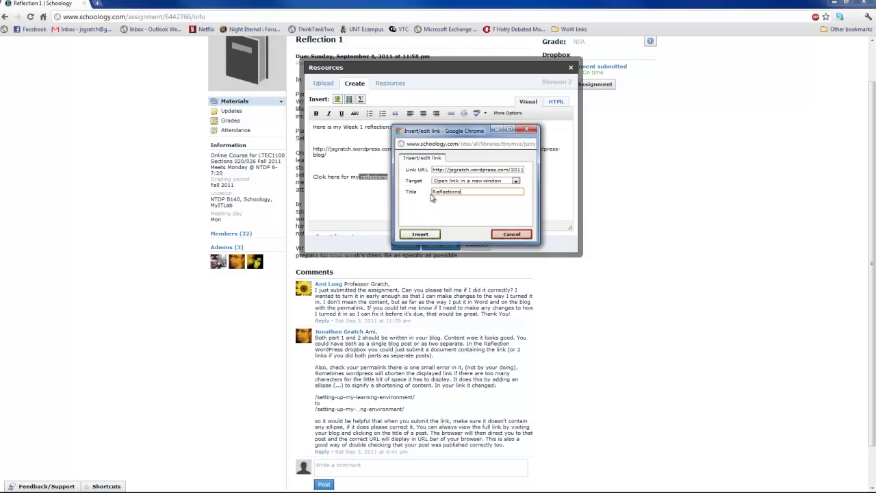
pyautogui.click(420, 234)
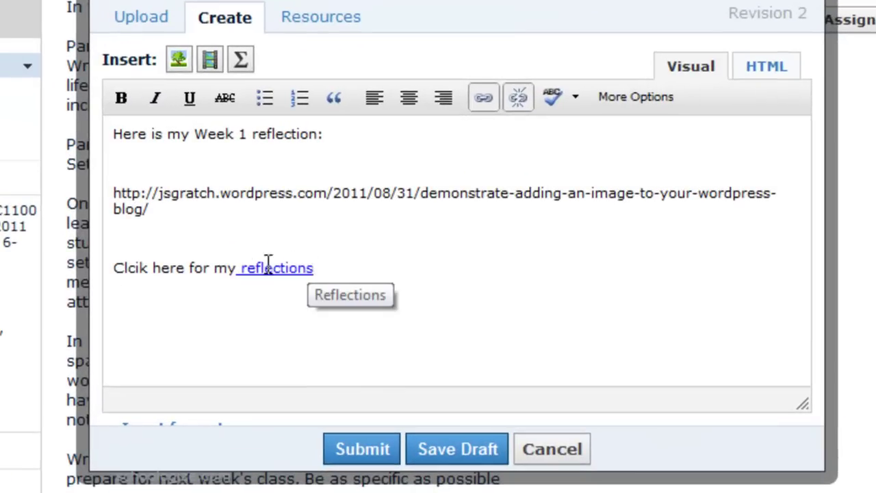
pyautogui.moveTo(256, 268)
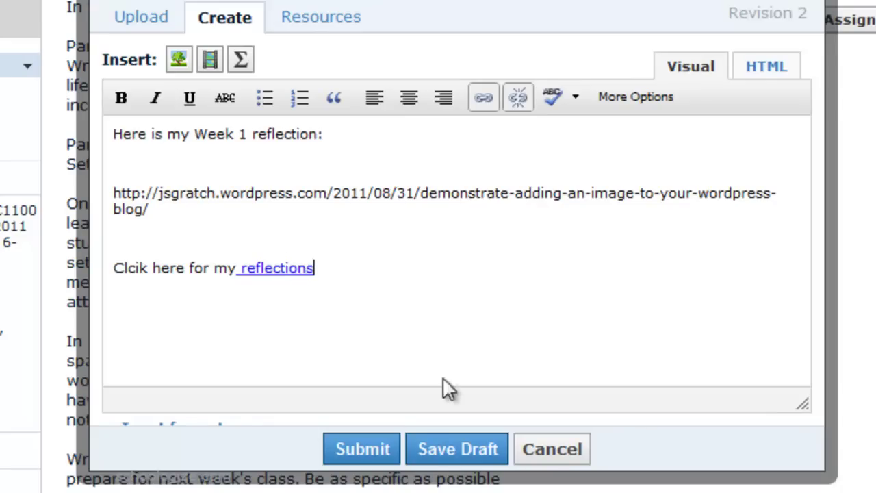
# Step: Submit the revision and confirm Revision 2 appears on time (Sep 4, 2011, 4:17 pm) below Revision 1
pyautogui.click(363, 451)
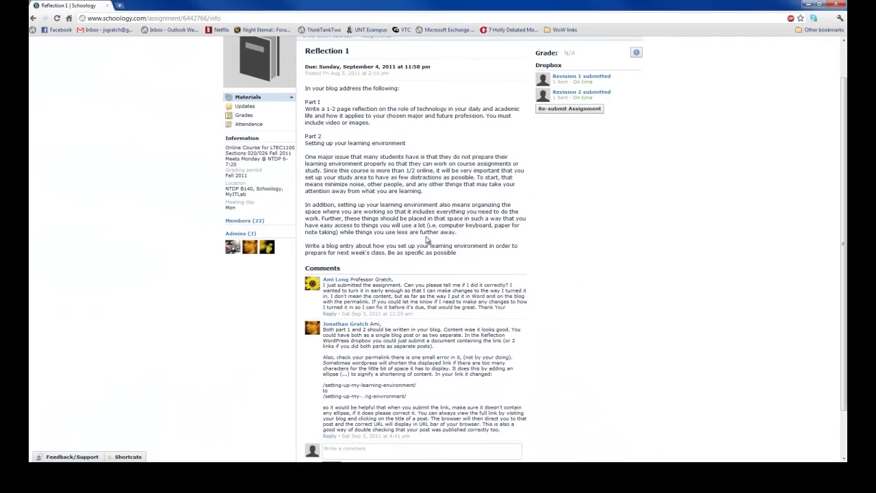
pyautogui.moveTo(544, 97)
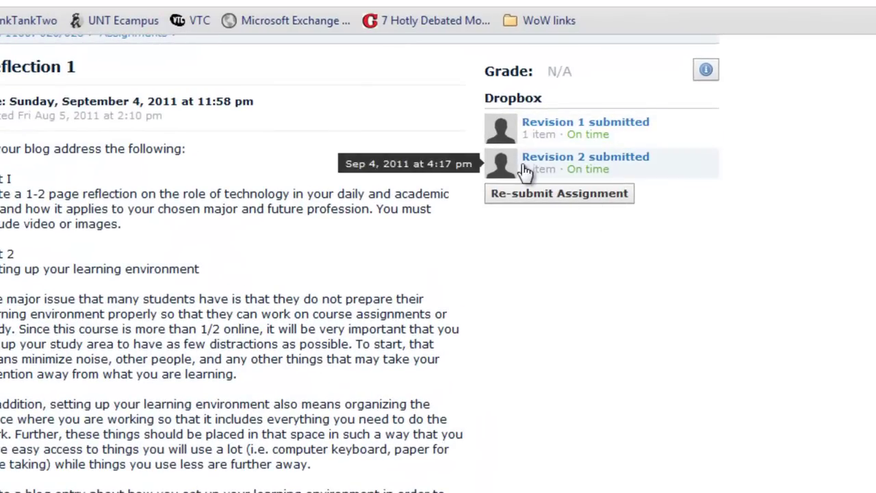
pyautogui.moveTo(549, 134)
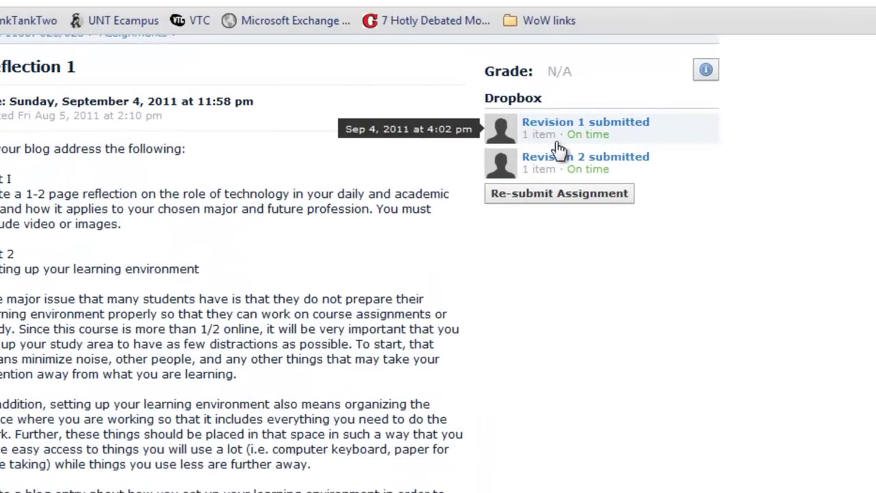
pyautogui.moveTo(575, 175)
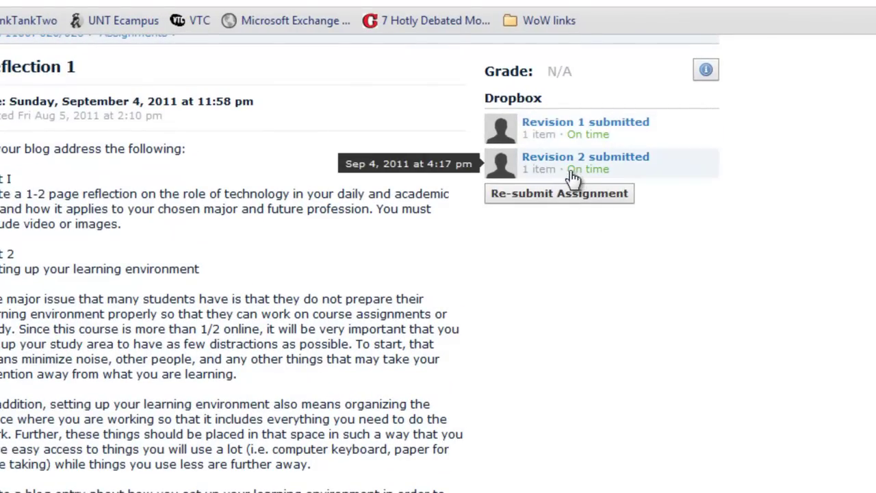
pyautogui.scroll(-1, 610, 166)
pyautogui.moveTo(579, 146)
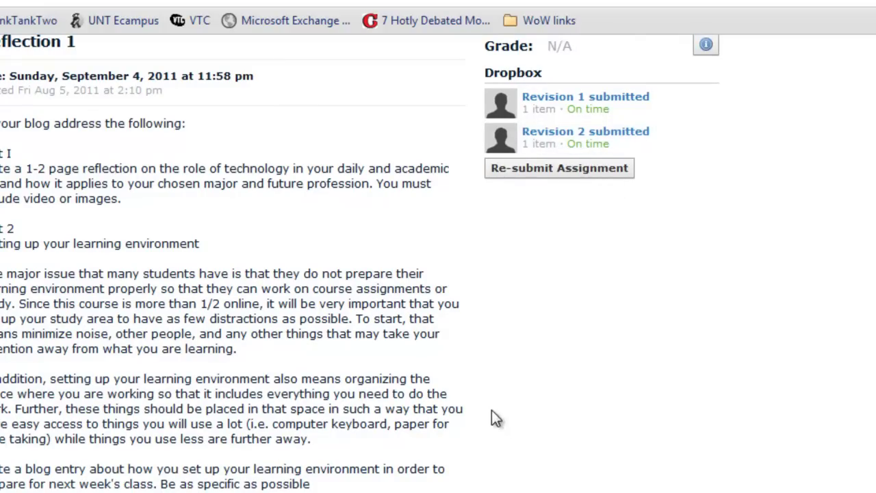
pyautogui.scroll(3, 585, 270)
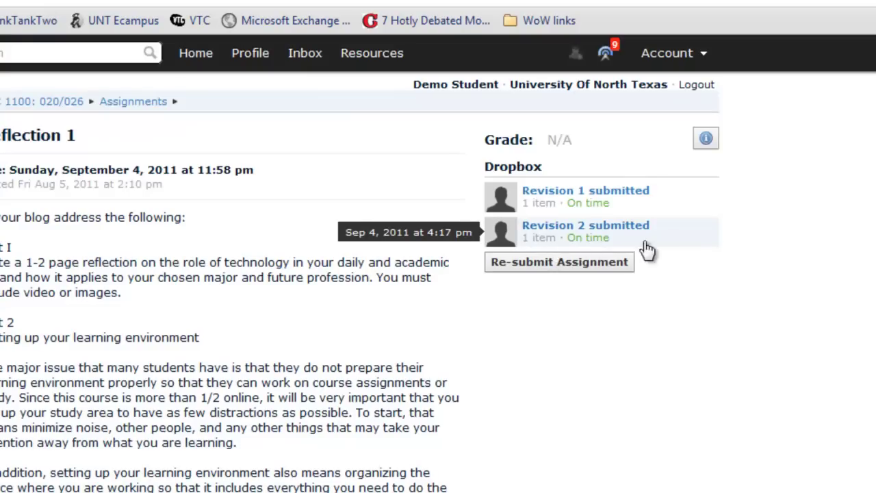